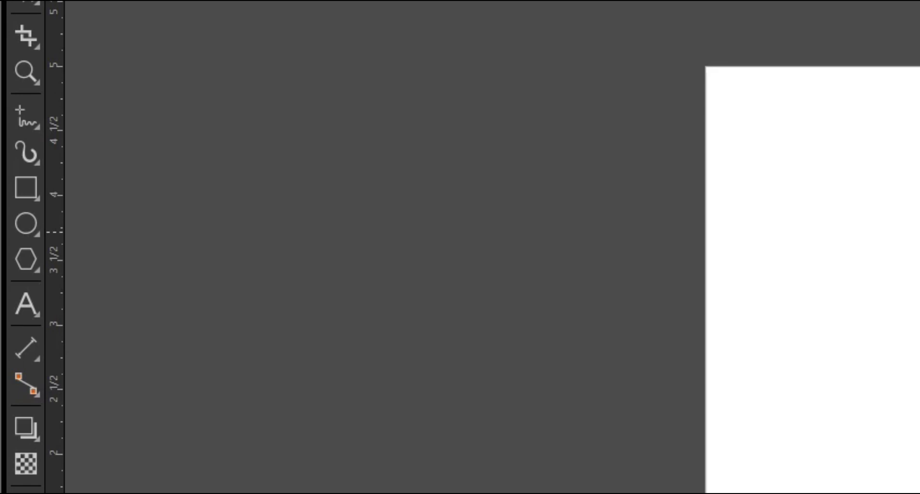
- Draw a 1.623-inch circle centred on the page with a concentric 1.297-inch (79.9%) copy inside
left_click(22, 218)
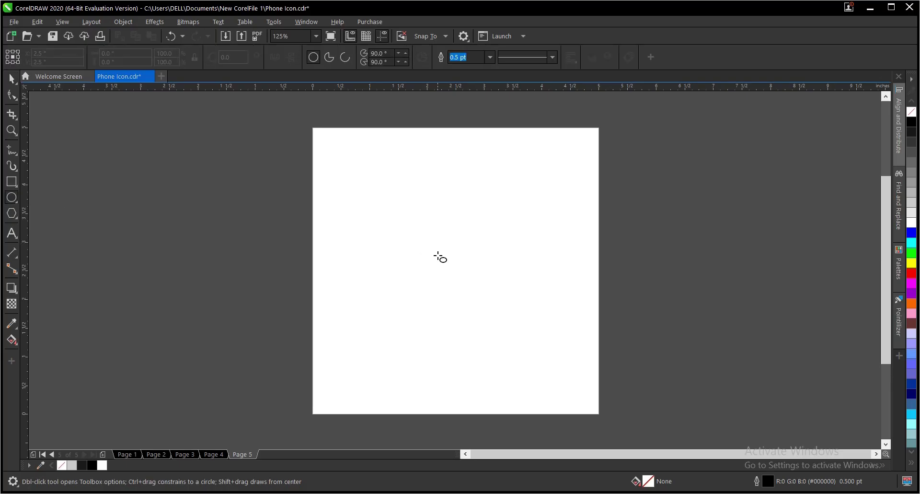
left_click_drag(450, 265, 473, 312)
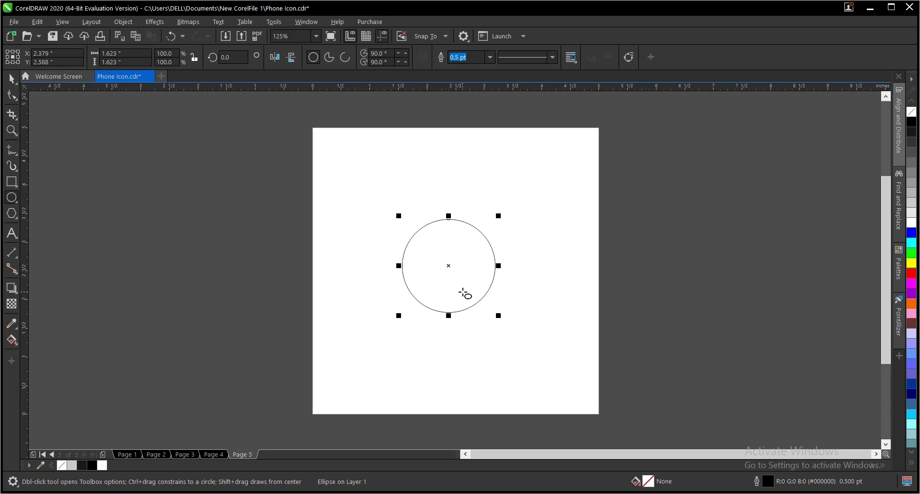
key("space")
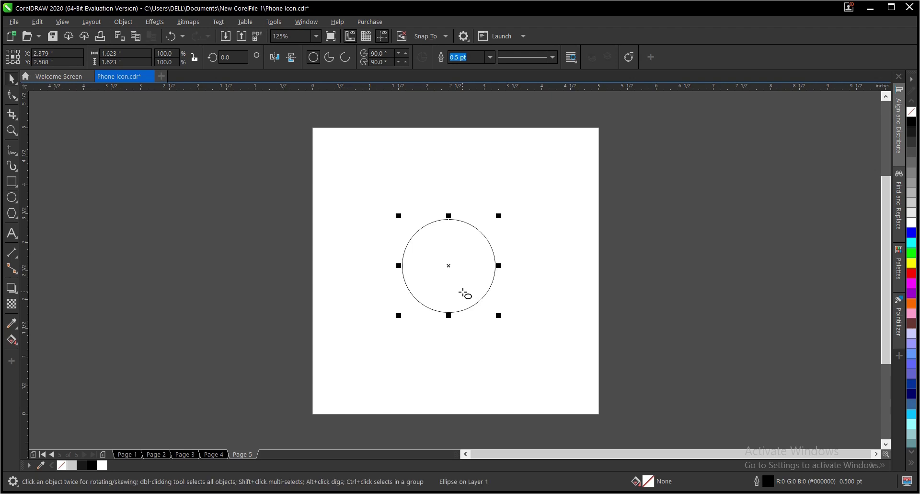
key("p")
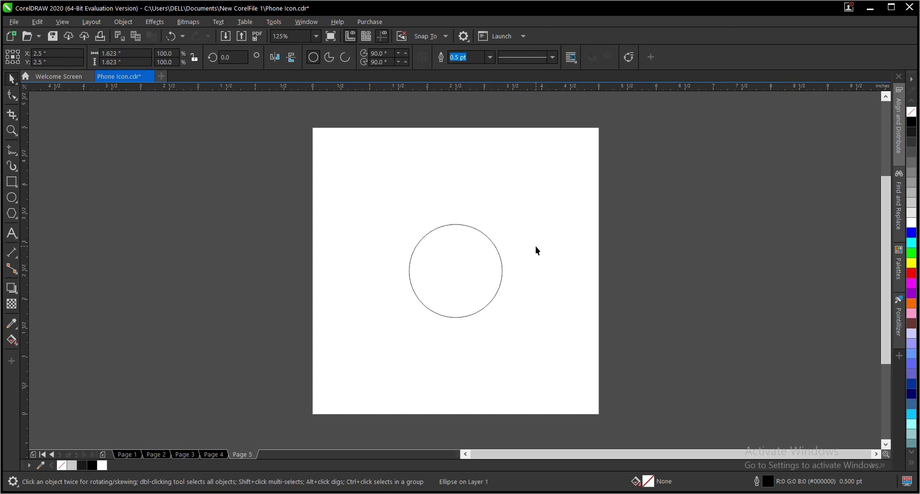
left_click(496, 253)
left_click_drag(509, 218, 504, 227)
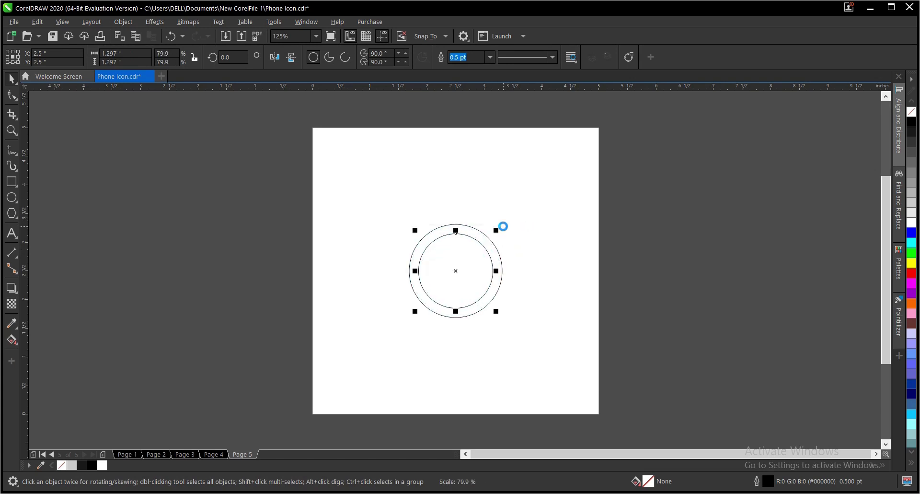
left_click(534, 250)
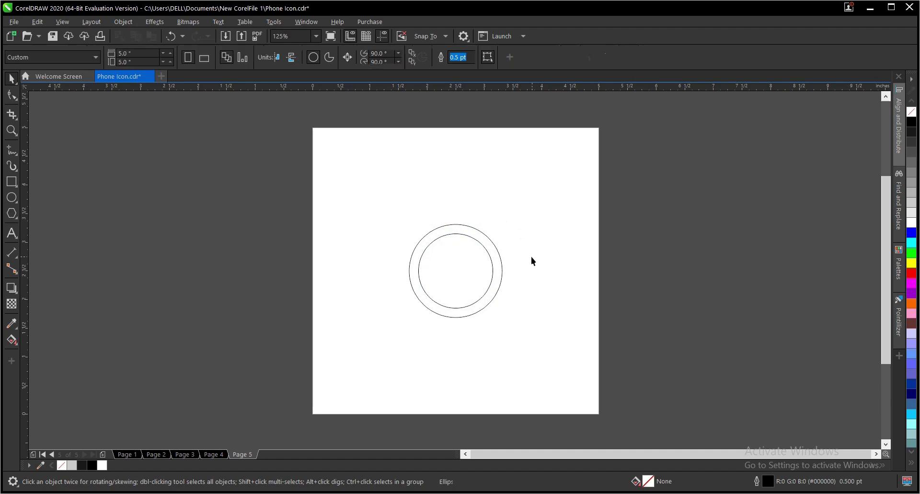
- Draw a short vertical straight line left of the circles with the Bézier tool
left_click(12, 151)
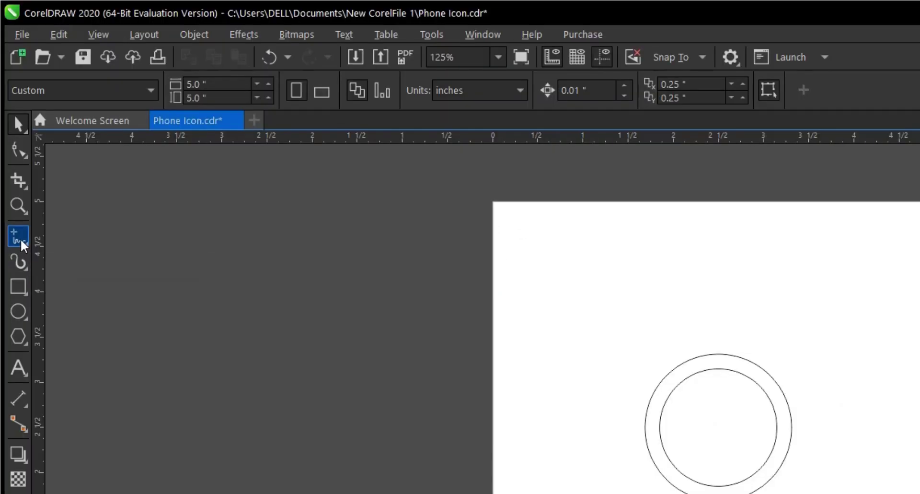
left_click(22, 245)
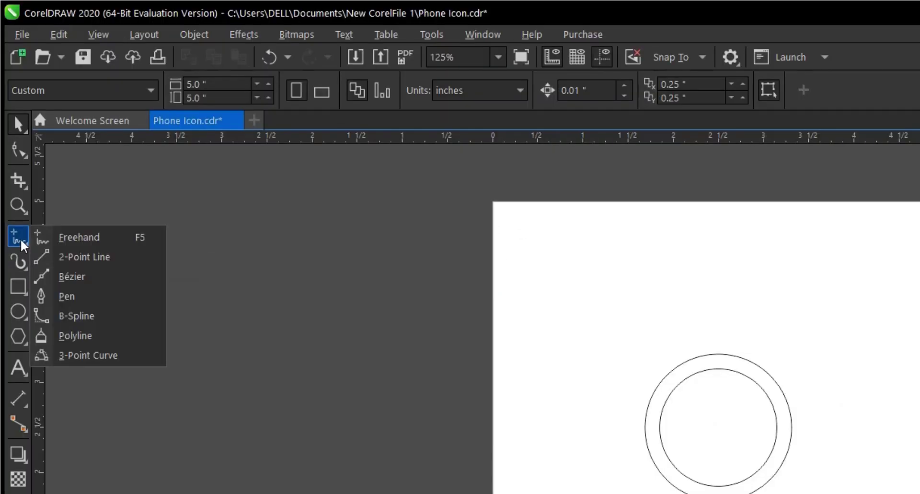
left_click(77, 278)
left_click(19, 237)
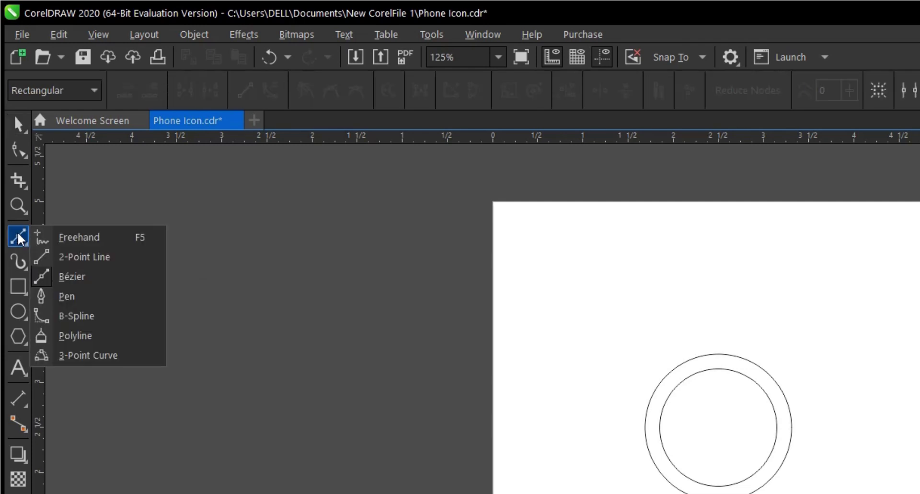
left_click(72, 276)
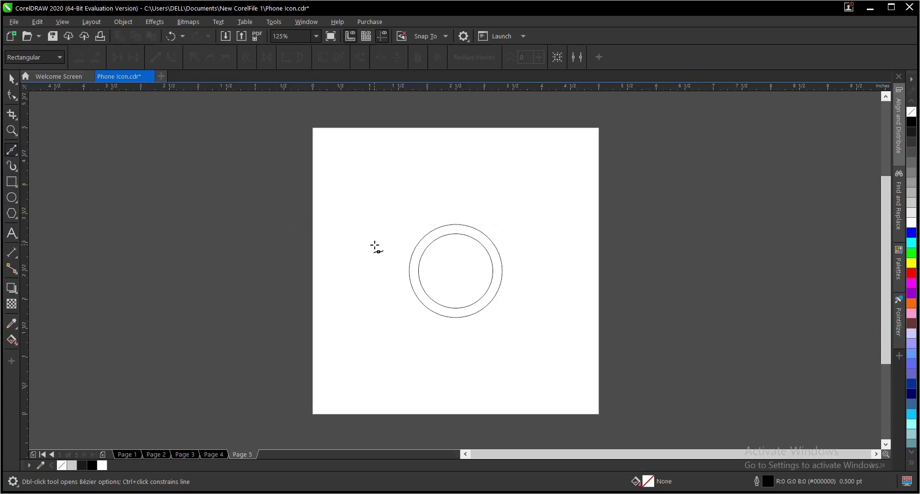
left_click(375, 245)
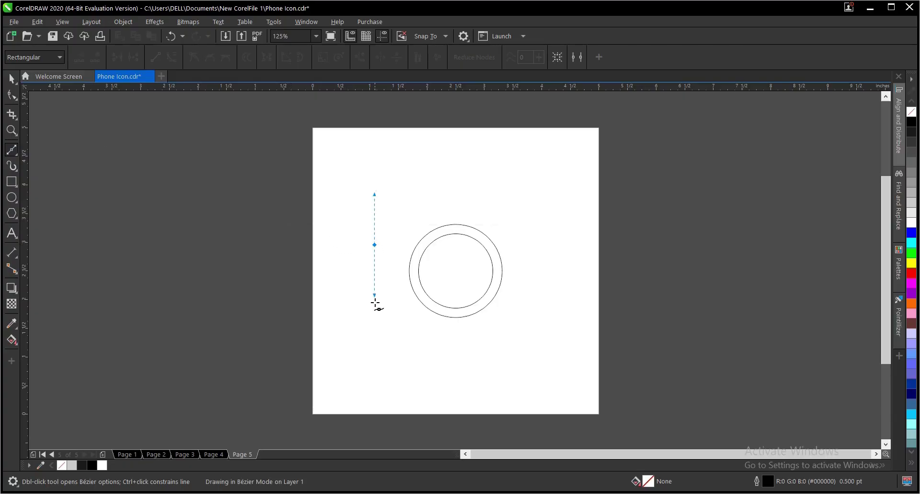
left_click(375, 306)
key("Escape")
- Stretch the line, move it over the circles and rotate it 90° to horizontal
key("space")
left_click_drag(375, 309, 375, 341)
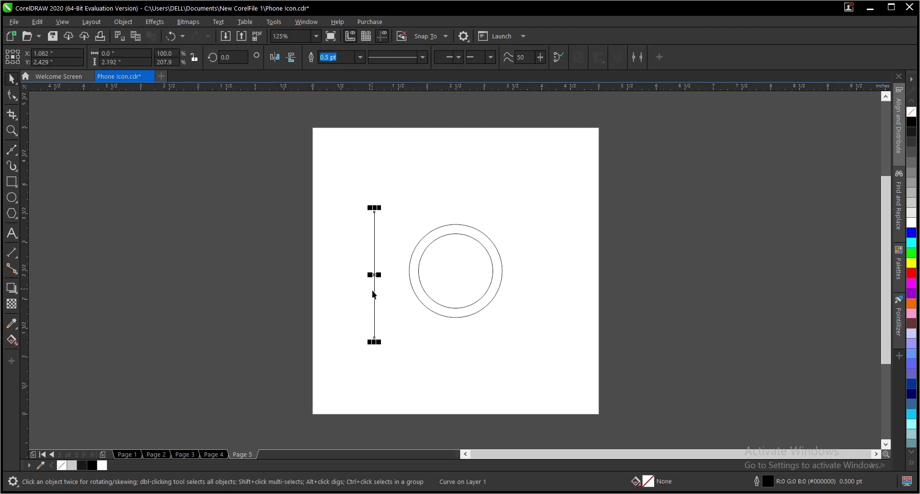
left_click_drag(374, 274, 436, 282)
left_click(436, 270)
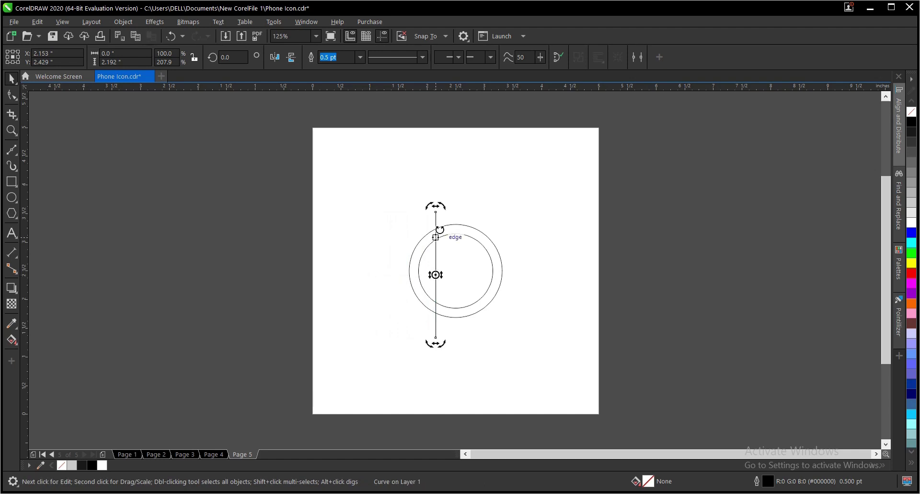
scroll(441, 209, "up", 2)
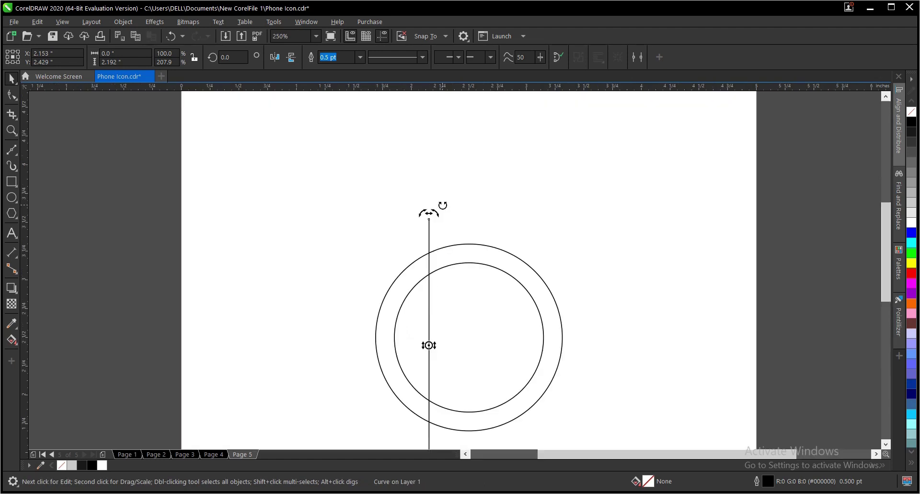
left_click_drag(429, 213, 521, 353)
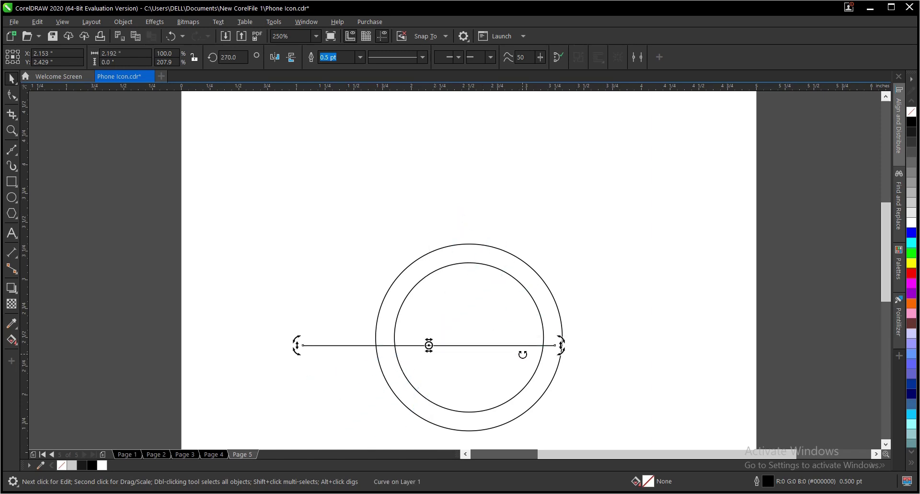
left_click(492, 344)
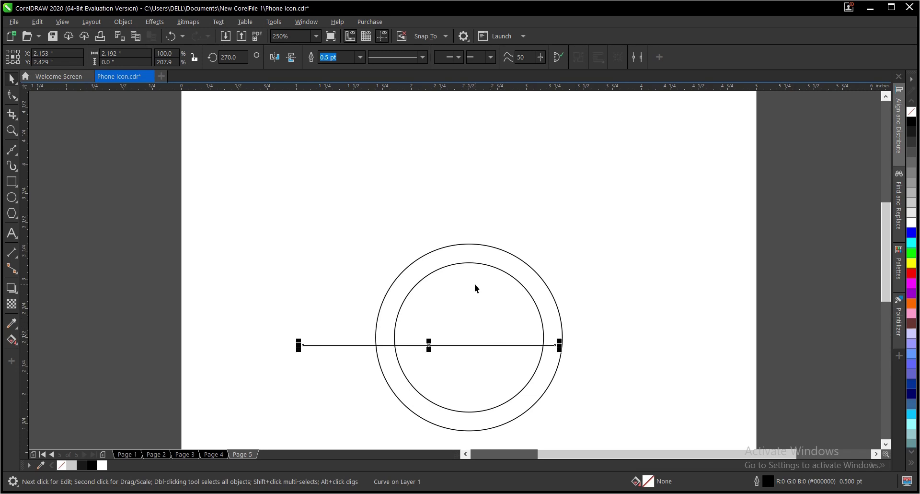
left_click(476, 269, "shift")
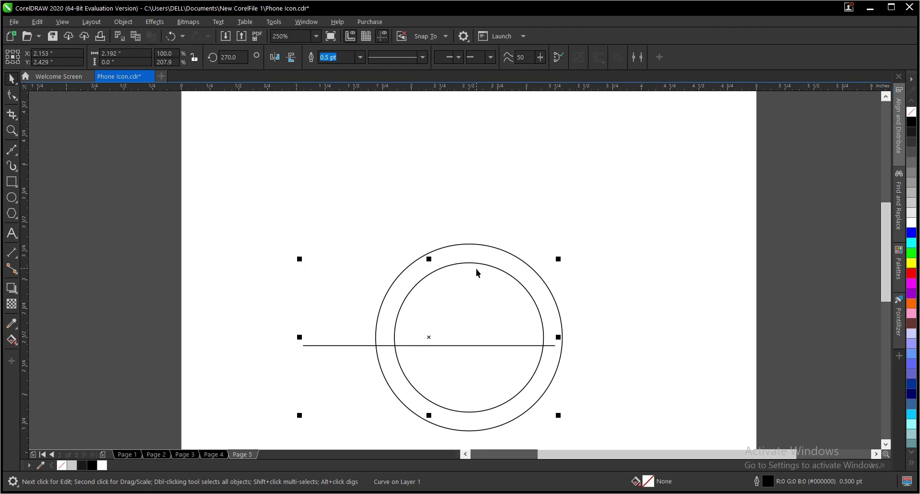
- Centre the horizontal line on the circles and drop a parallel copy above it
key("c")
mouse_move(635, 328)
left_mouse_down()
mouse_move(408, 373)
mouse_move(300, 374)
left_mouse_up()
left_click(495, 344)
left_click_drag(472, 345, 473, 386)
left_click_drag(297, 284, 576, 399)
- Group the two horizontal lines and centre the group vertically on the inner circle
left_click_drag(637, 401, 637, 401)
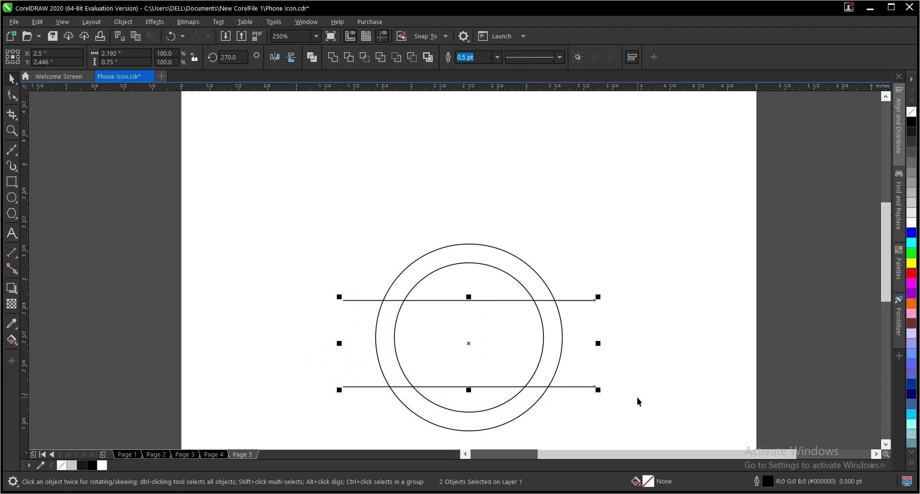
key("ctrl+g")
left_click(584, 366)
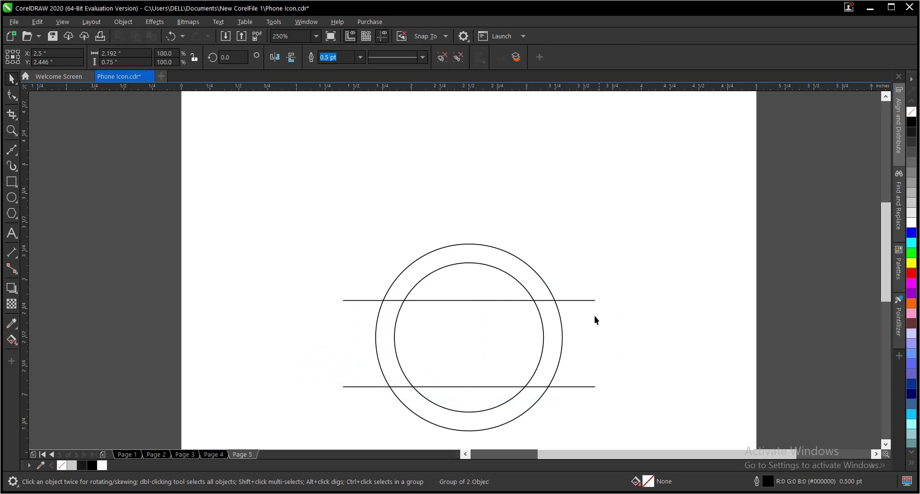
left_click(589, 300)
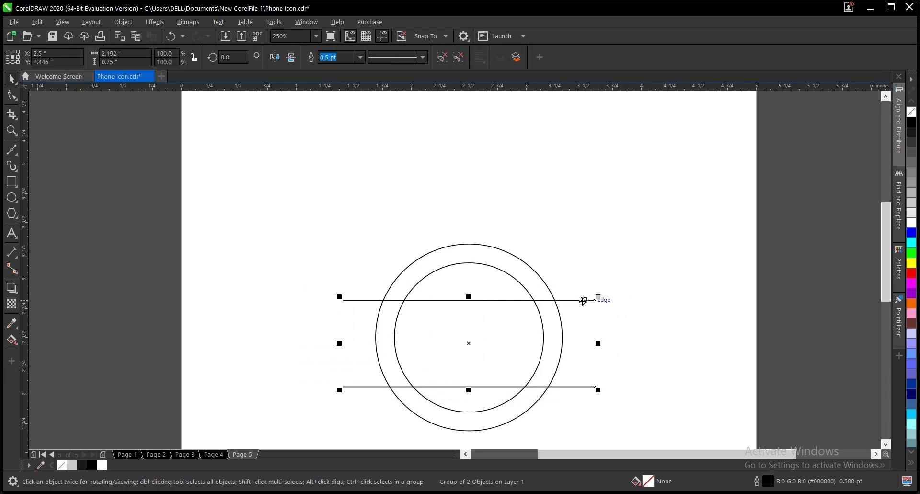
left_click(515, 279, "shift")
key("e")
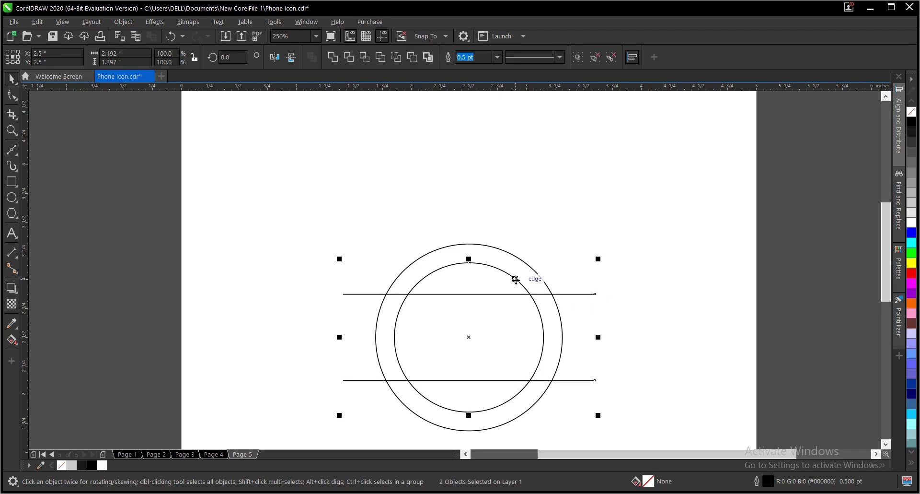
left_click(618, 324)
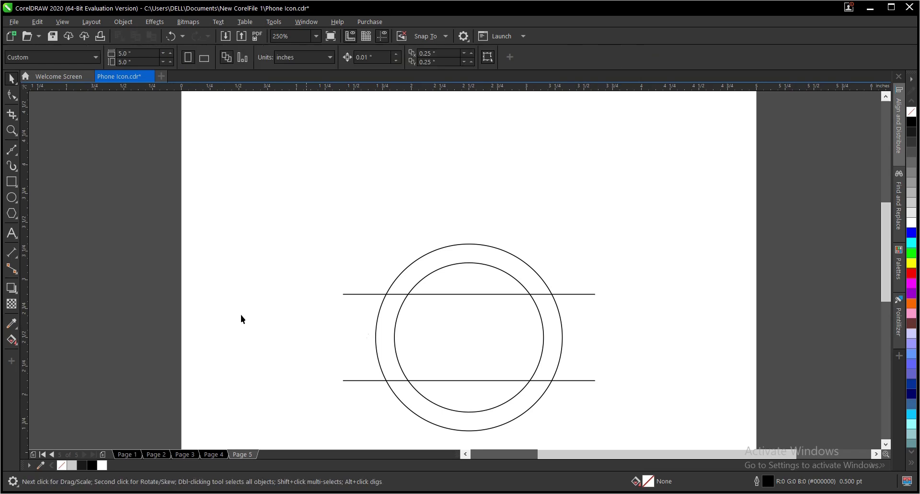
- Draw a 1.825-inch vertical line across the circles' left side, vertically centred on the inner circle
left_click(12, 150)
left_click_drag(277, 294, 275, 422)
left_click(277, 421)
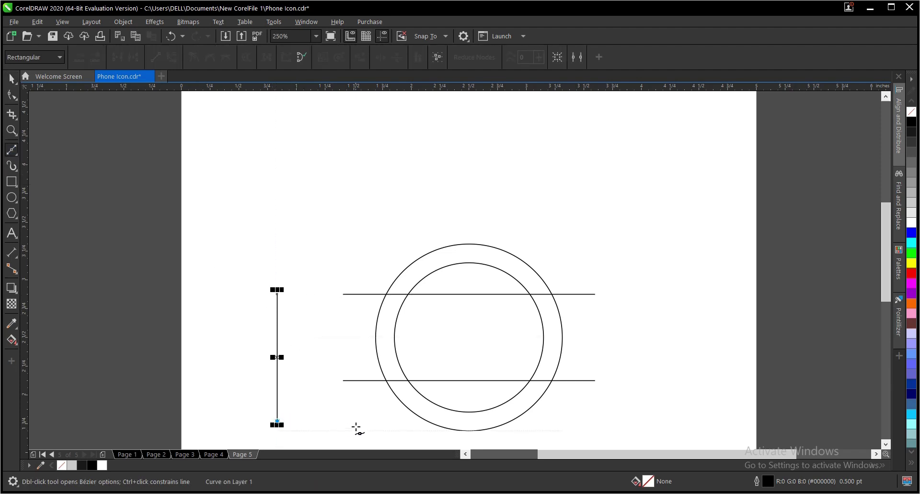
key("space")
left_click_drag(277, 290, 277, 248)
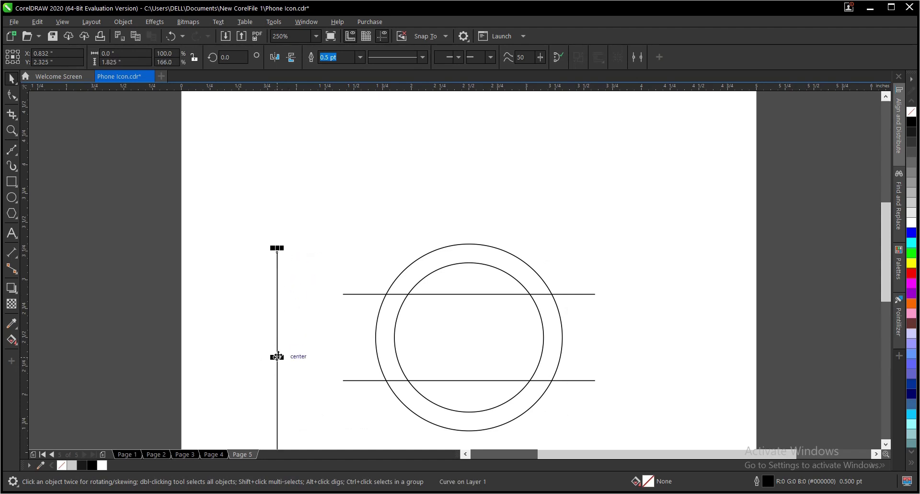
left_click_drag(278, 355, 411, 327)
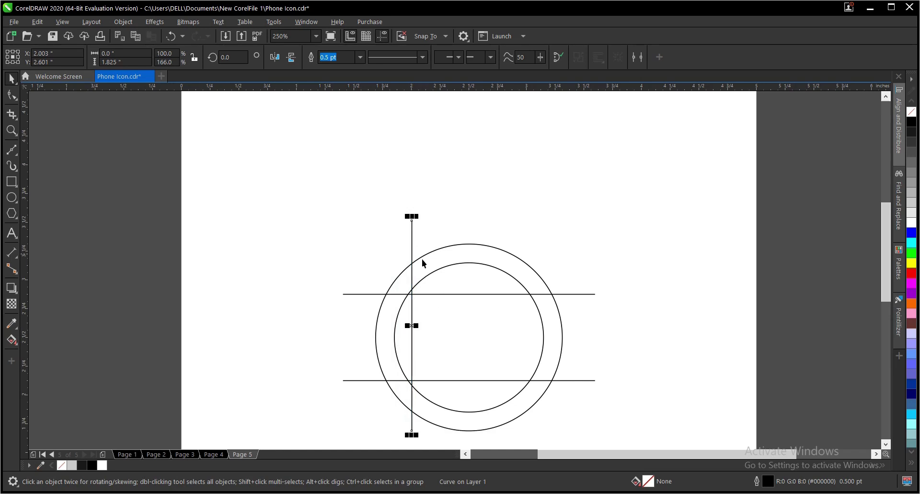
left_click(470, 263, "shift")
key("e")
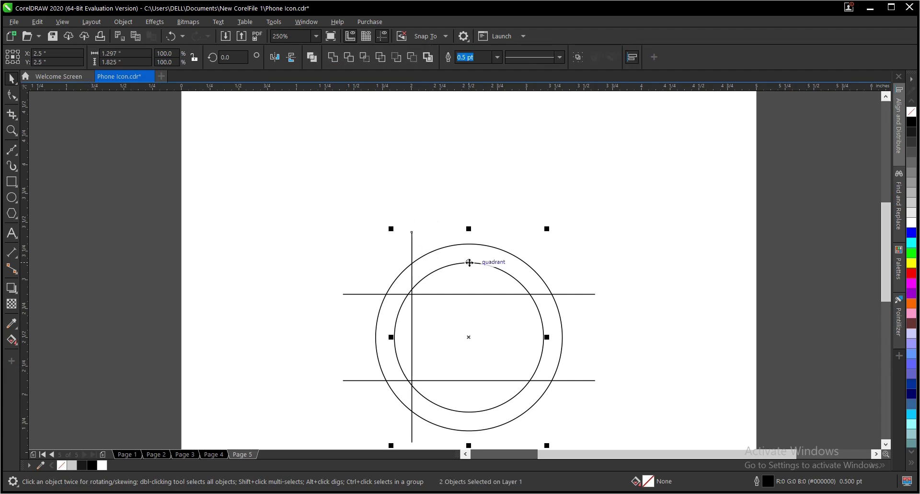
left_click(580, 262)
scroll(410, 273, "down", 1)
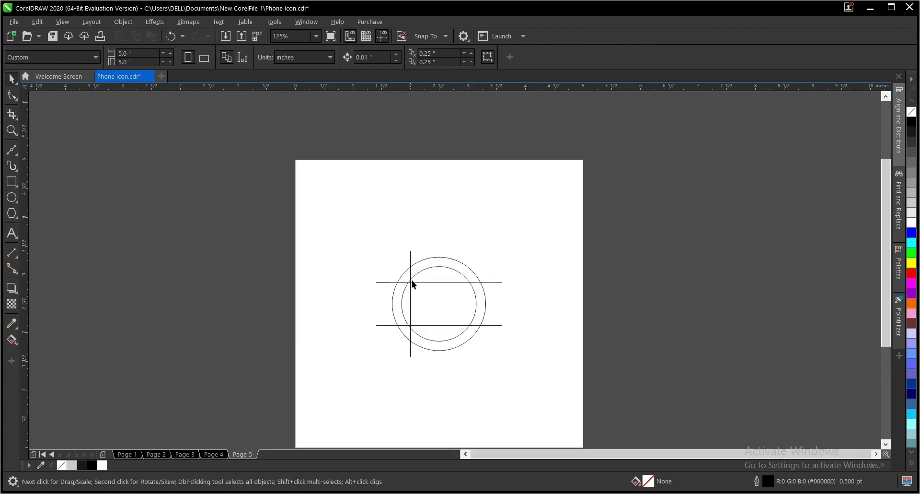
- Draw a small helper rectangle spanning the ring's thickness between the two circles
scroll(413, 300, "up", 1)
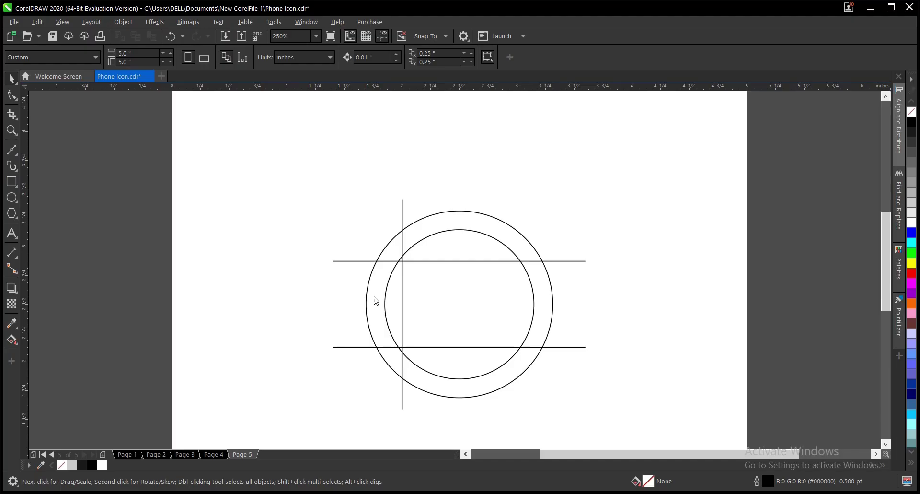
key("F6")
scroll(376, 302, "up", 2)
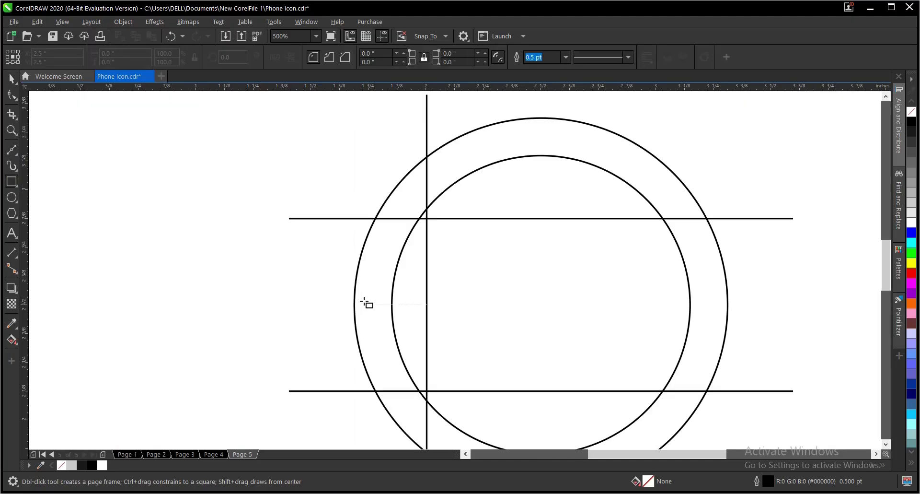
left_click_drag(380, 297, 393, 308)
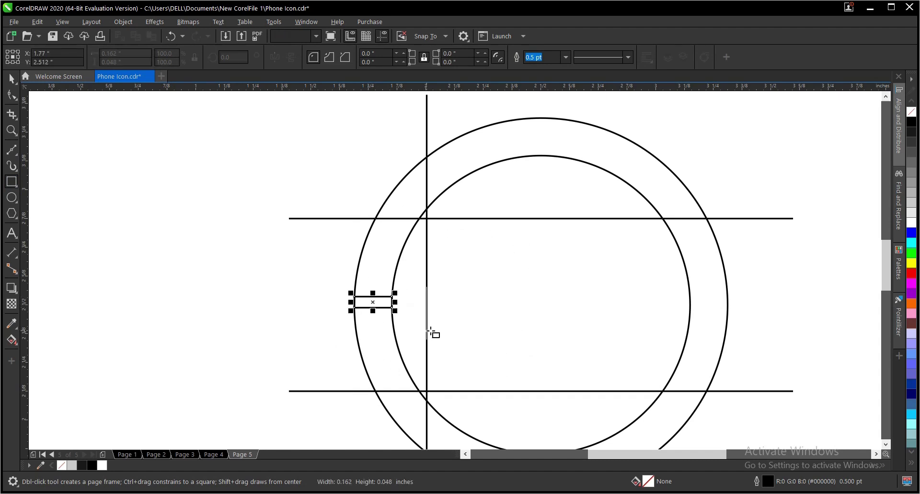
key("space")
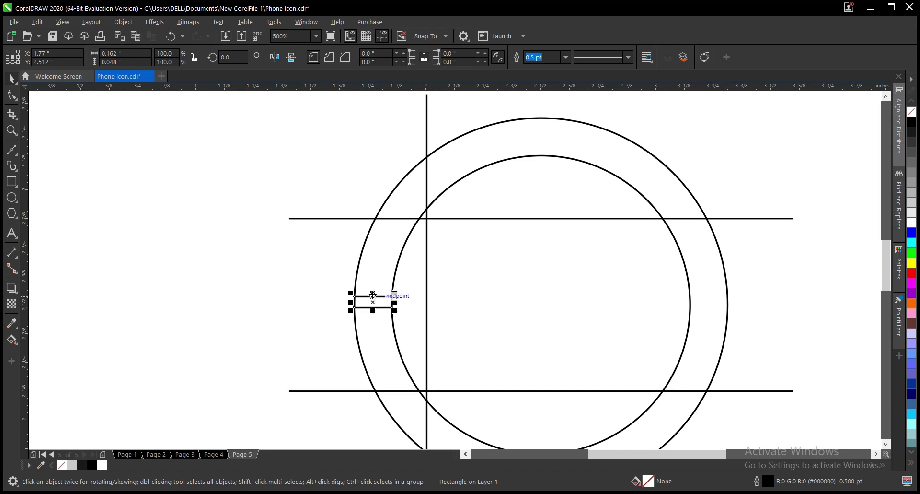
left_click(359, 261, "shift")
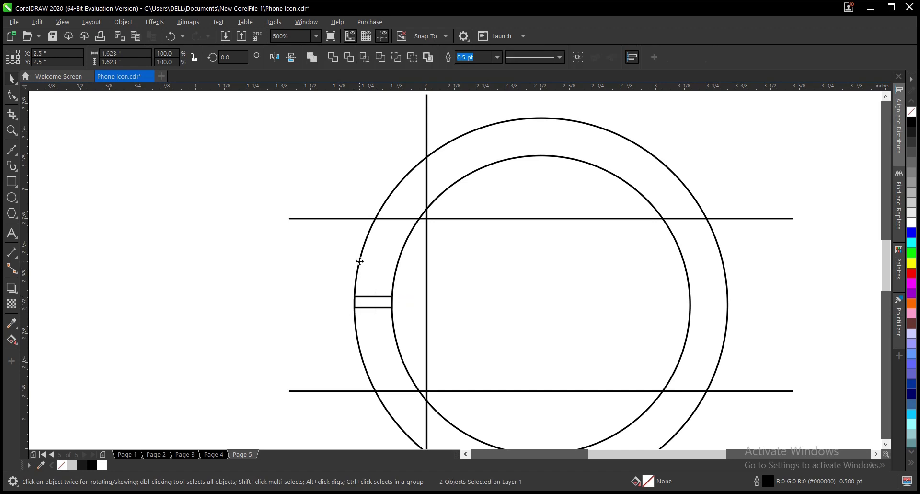
left_click(287, 287)
- Use the rectangle to place a vertical line copy one ring-width away, then delete the rectangle
left_click(374, 304)
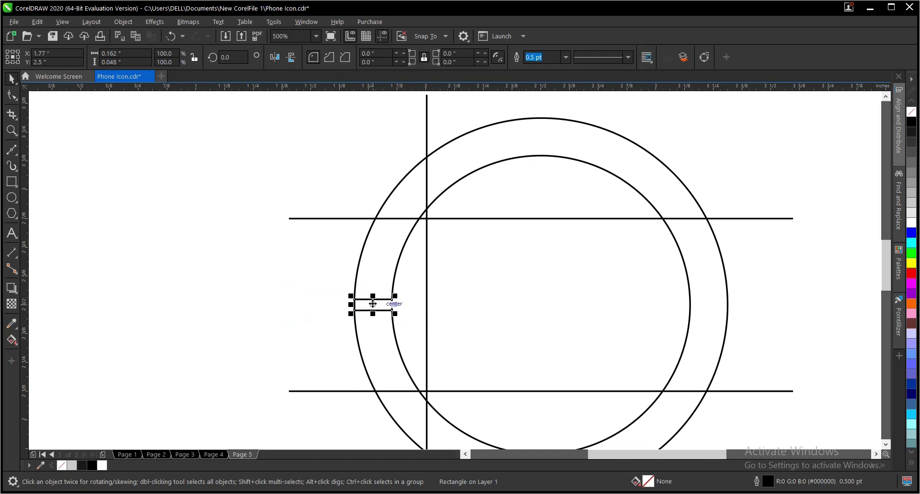
left_click_drag(373, 303, 447, 304)
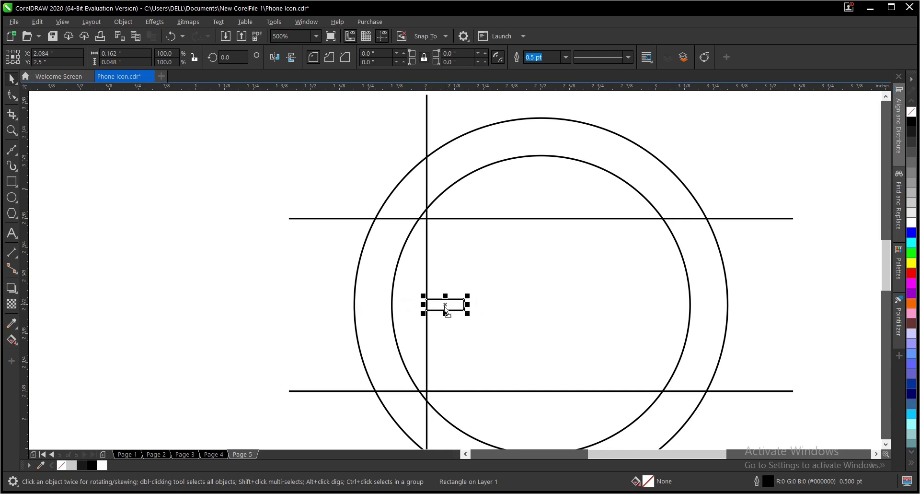
left_click(427, 287)
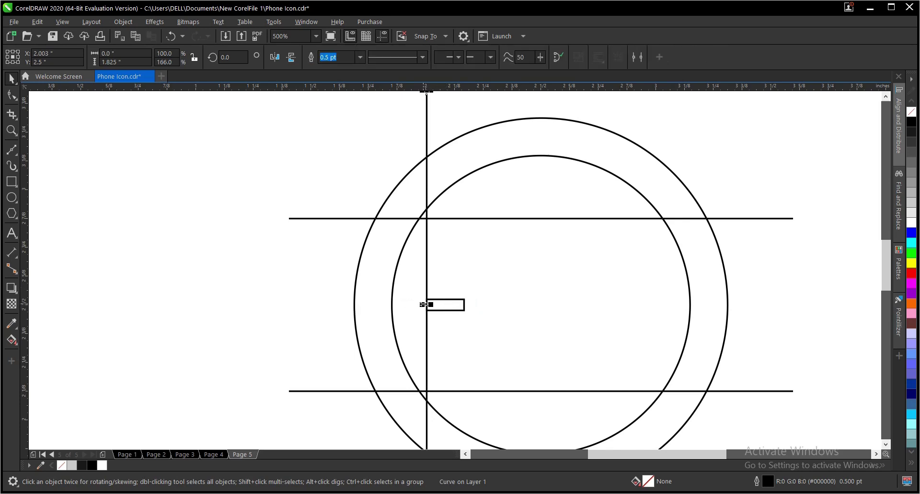
left_click_drag(423, 305, 465, 310)
left_click_drag(331, 286, 507, 337)
key("Delete")
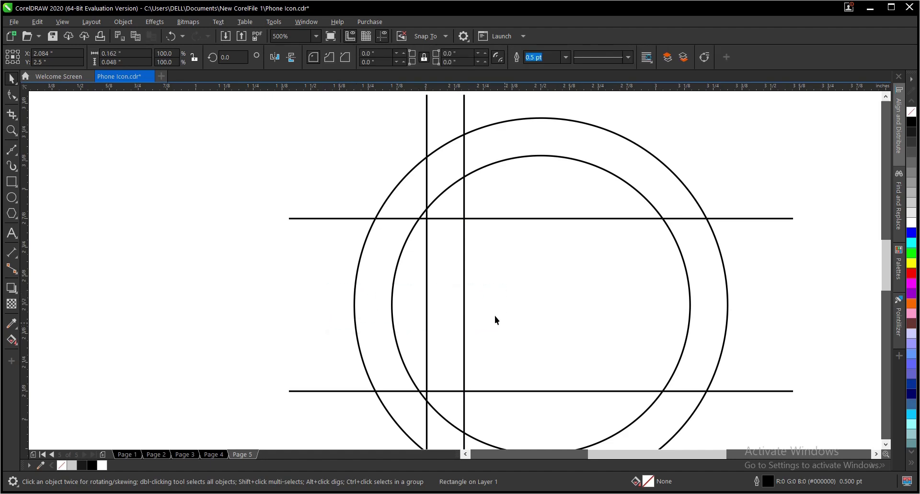
- Shift both vertical lines, 0.162 inch apart, left until they snap onto the circle's edge
scroll(424, 273, "down", 2)
left_click_drag(411, 175, 482, 427)
scroll(422, 351, "up", 2)
scroll(422, 349, "up", 2)
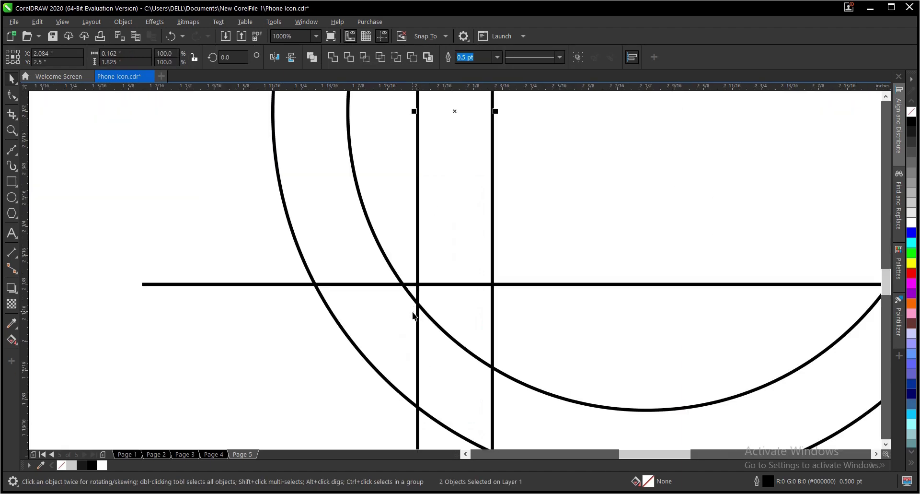
left_click_drag(418, 298, 407, 298)
scroll(391, 331, "down", 4)
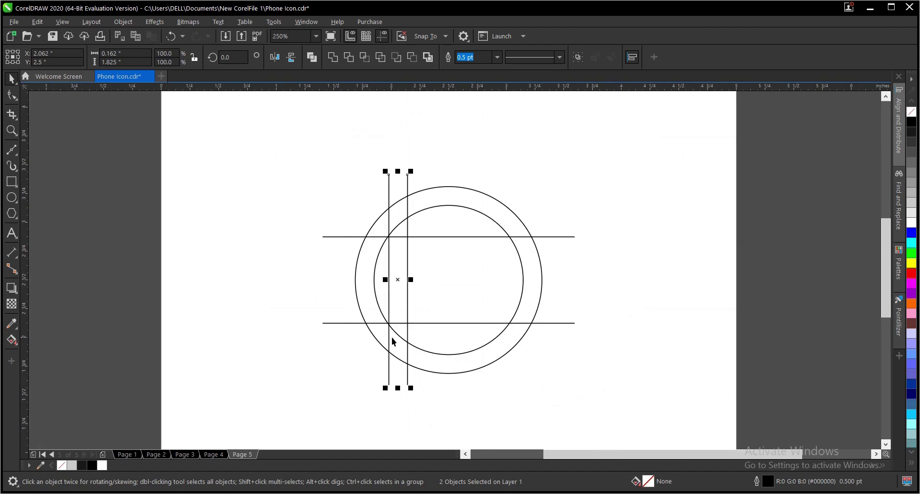
scroll(390, 326, "up", 4)
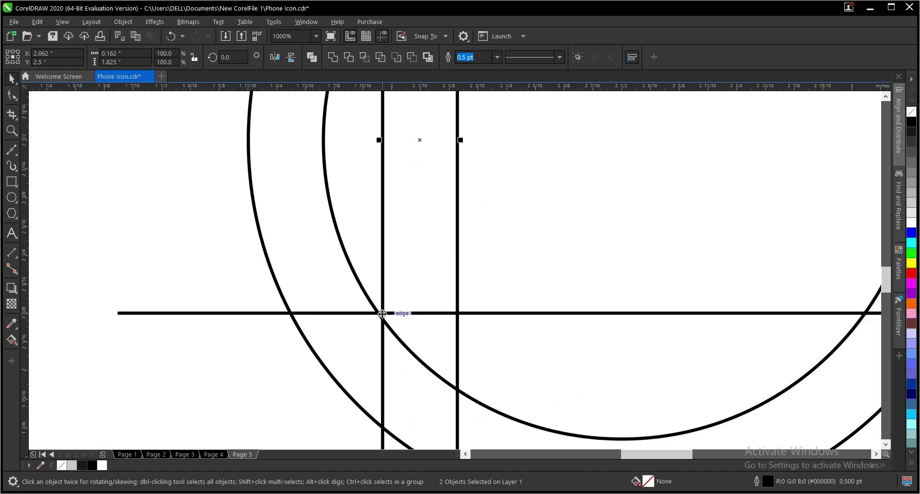
left_click_drag(384, 313, 387, 313)
scroll(400, 374, "down", 4)
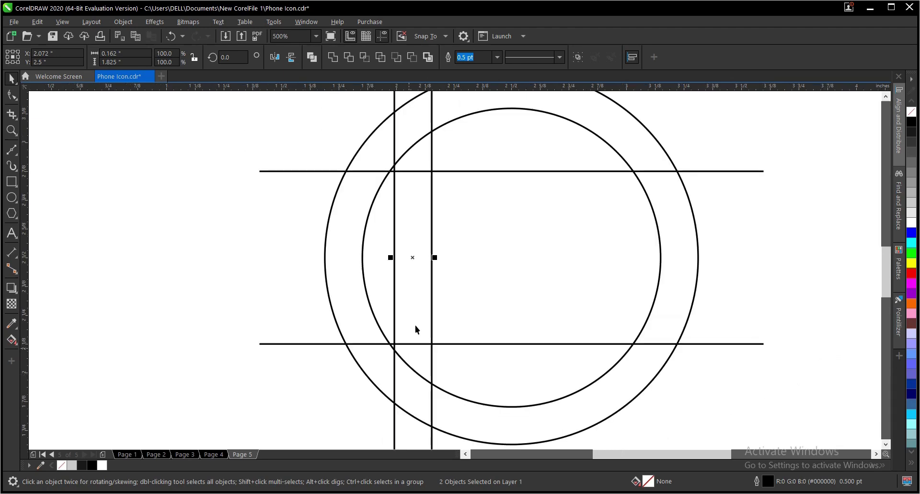
left_click(601, 289)
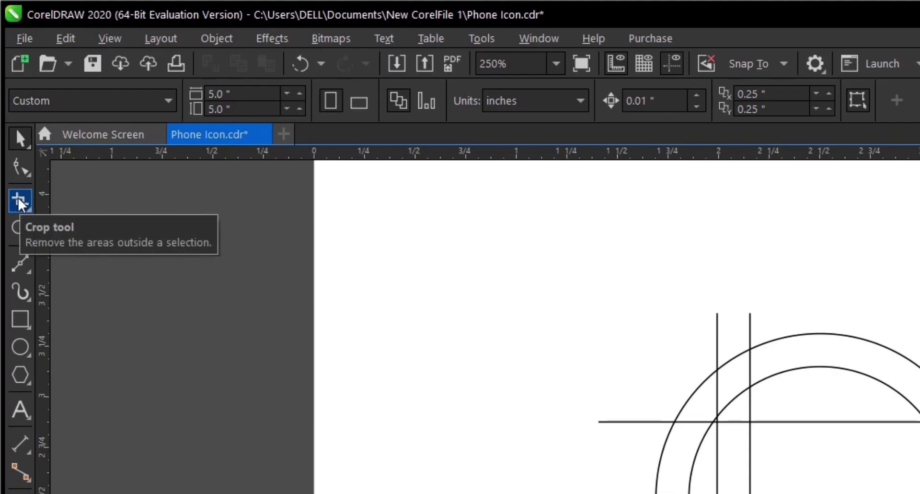
- Erase the right-hand arcs and bracket pieces with Virtual Segment Delete
left_click(19, 202)
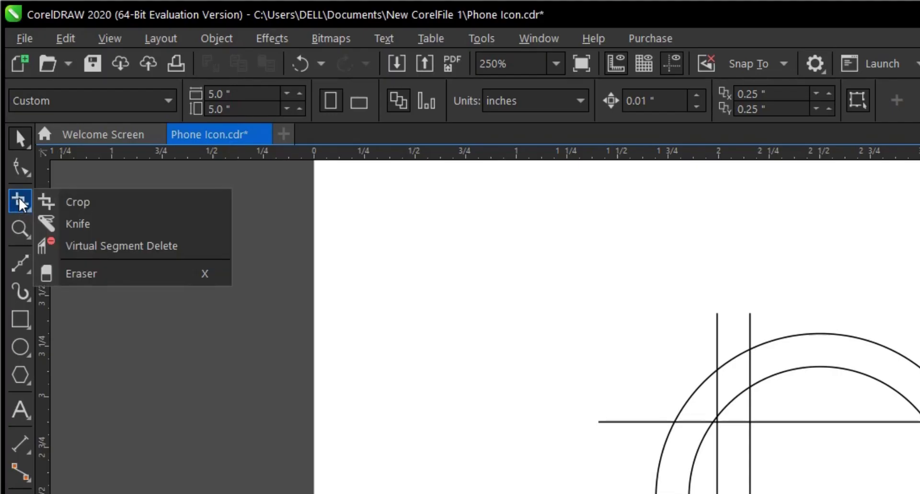
left_click(104, 246)
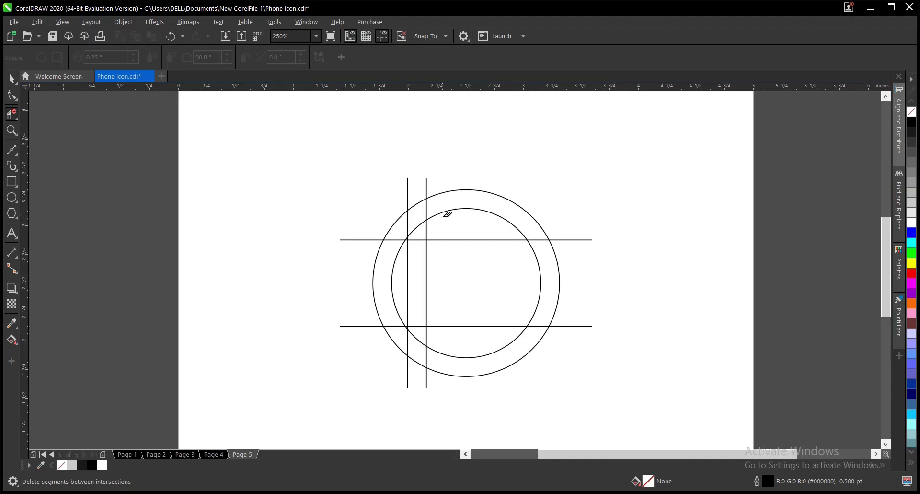
left_click_drag(462, 191, 503, 390)
left_click_drag(477, 197, 648, 364)
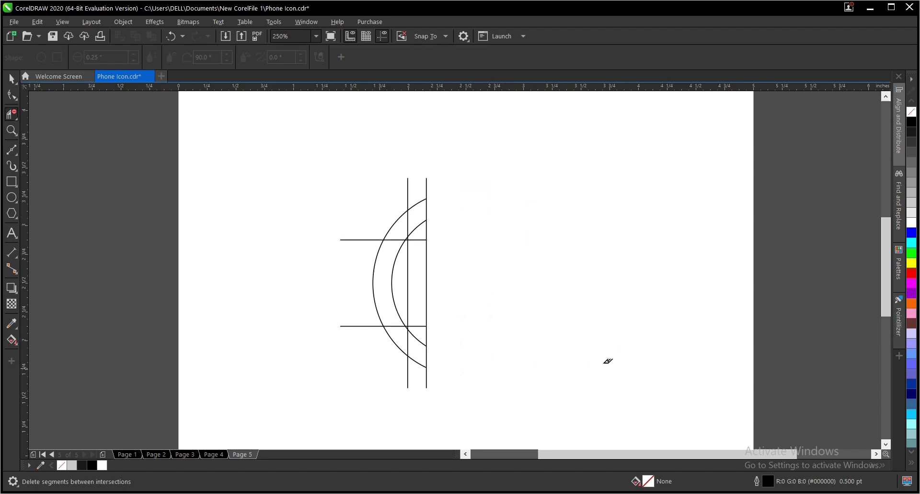
- Trim the vertical pieces, horizontal left parts, top stubs and inner arc of the upper end
left_click(428, 271)
left_click(408, 278)
left_click(367, 326)
left_click(362, 240)
left_click_drag(431, 185, 362, 189)
left_click(394, 239)
scroll(408, 237, "up", 3)
left_click(415, 232)
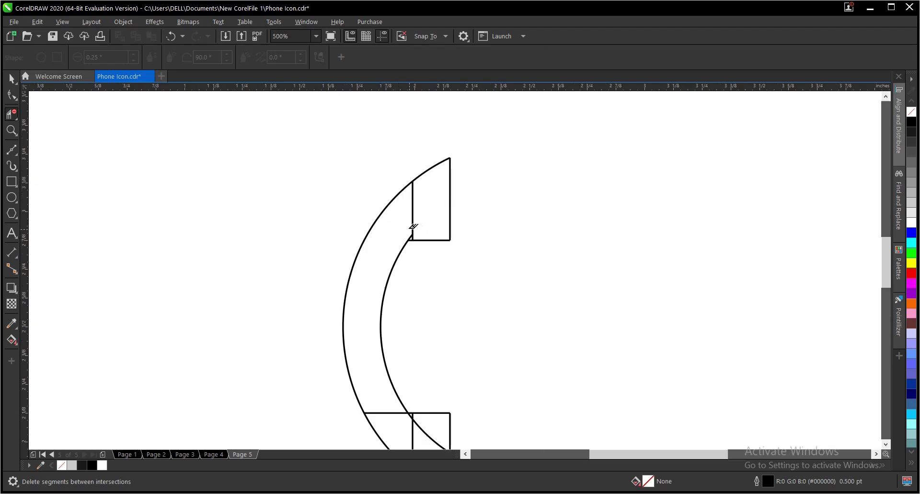
left_click(414, 231)
- Trim the lower end's inner arc piece and remaining stubs, leaving a clean C-shaped handset
scroll(413, 235, "up", 9)
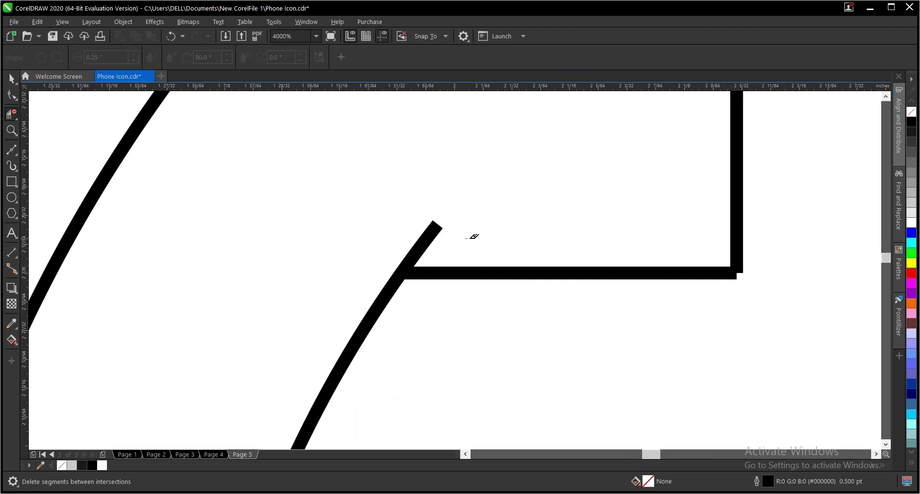
scroll(435, 154, "down", 12)
scroll(431, 290, "up", 3)
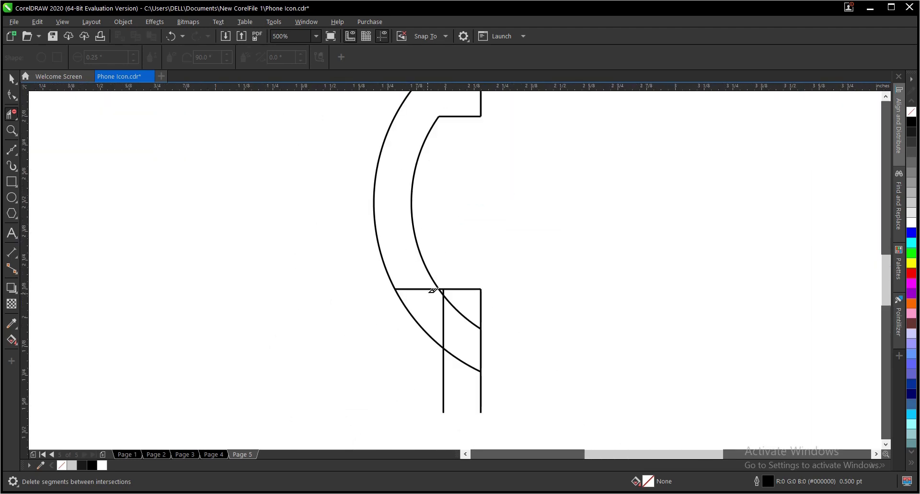
left_click(464, 311)
left_click(443, 317)
left_click(450, 289)
left_click(417, 283)
scroll(449, 325, "down", 2)
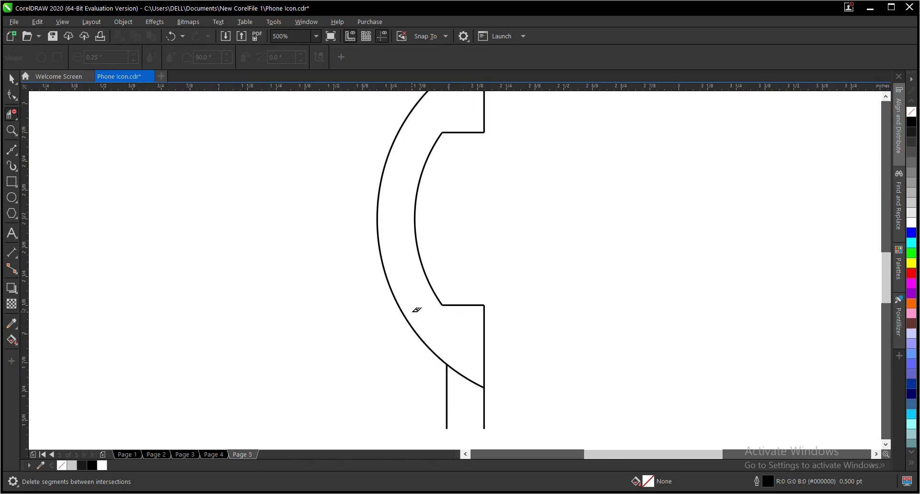
left_click(447, 387)
left_click_drag(463, 401, 461, 404)
scroll(448, 343, "down", 2)
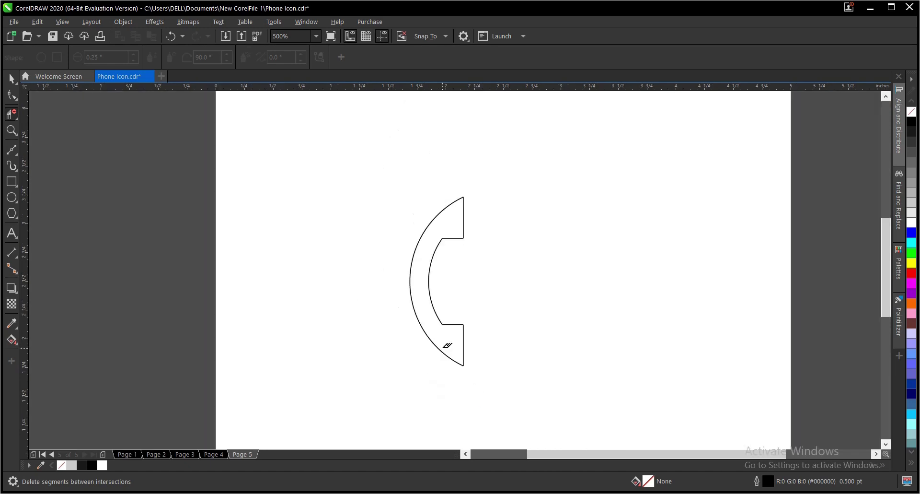
key("space")
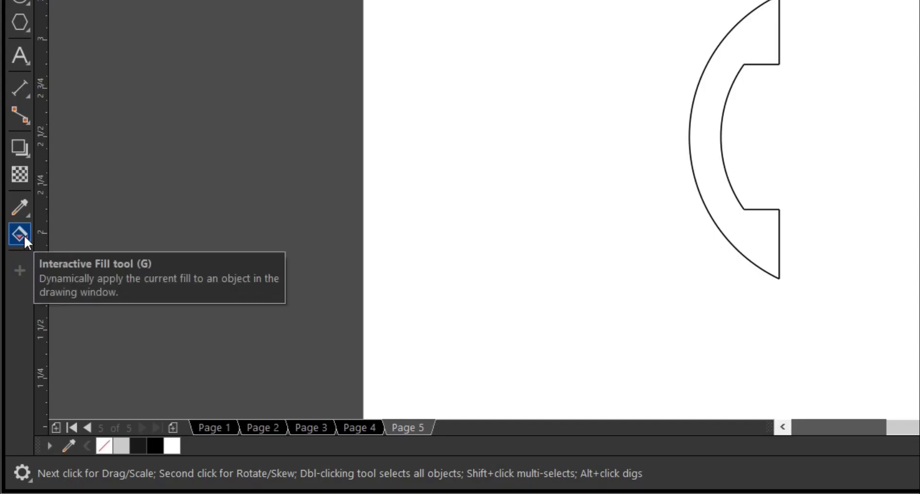
- Smart Fill the enclosed handset region and place a copy of the shape to the right
left_click(13, 339)
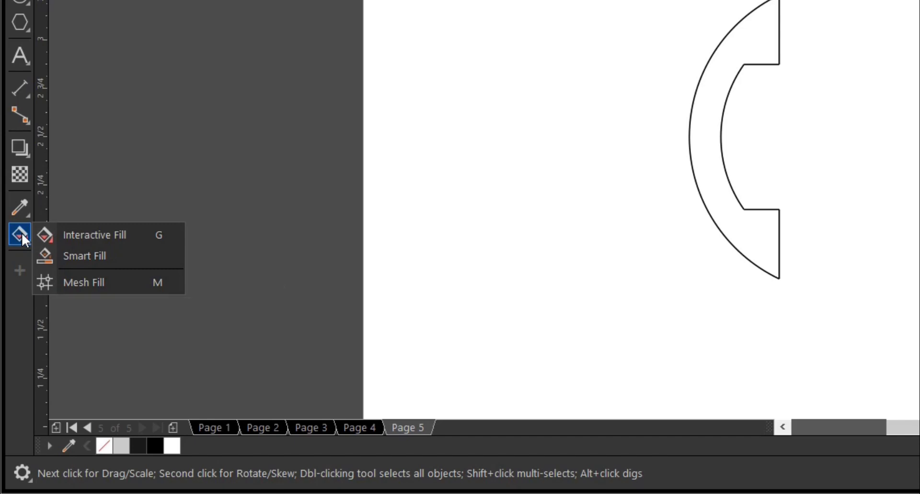
left_click(88, 255)
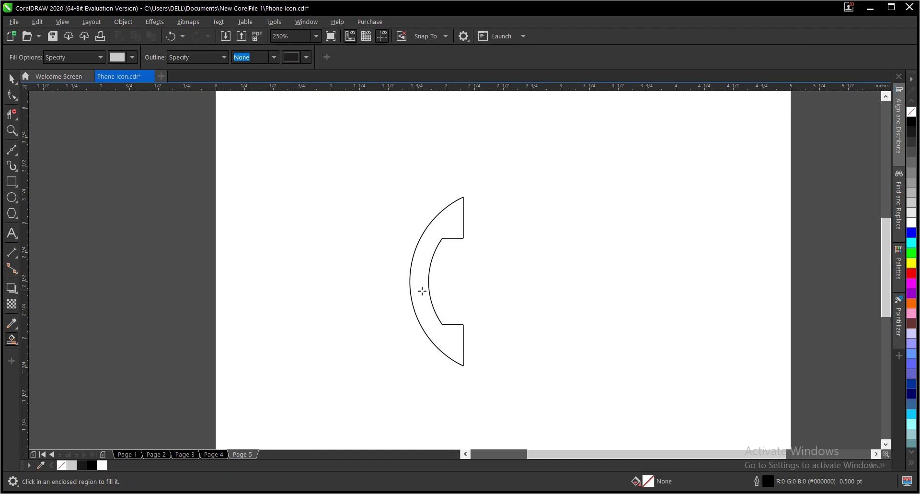
left_click(422, 291)
key("space")
left_click_drag(436, 282, 563, 288)
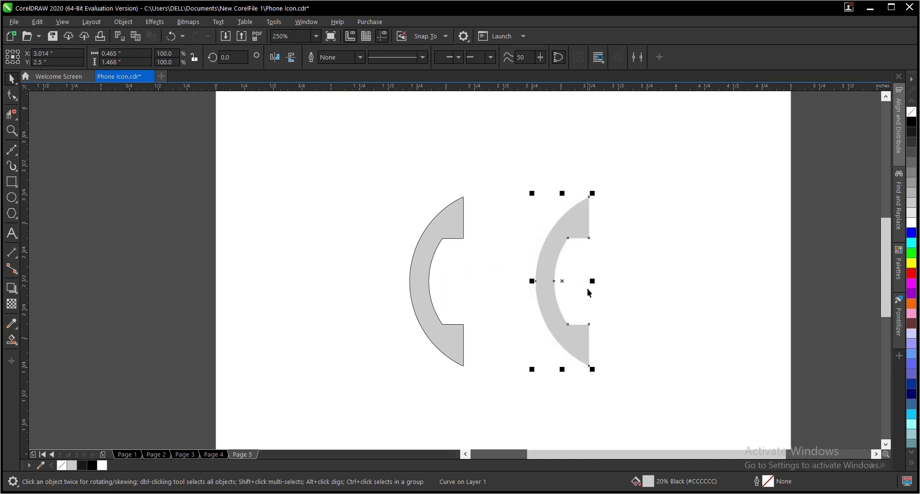
- Fill the right copy black, delete the grey original, and select the left outline lines
left_click(91, 465)
left_click(415, 288)
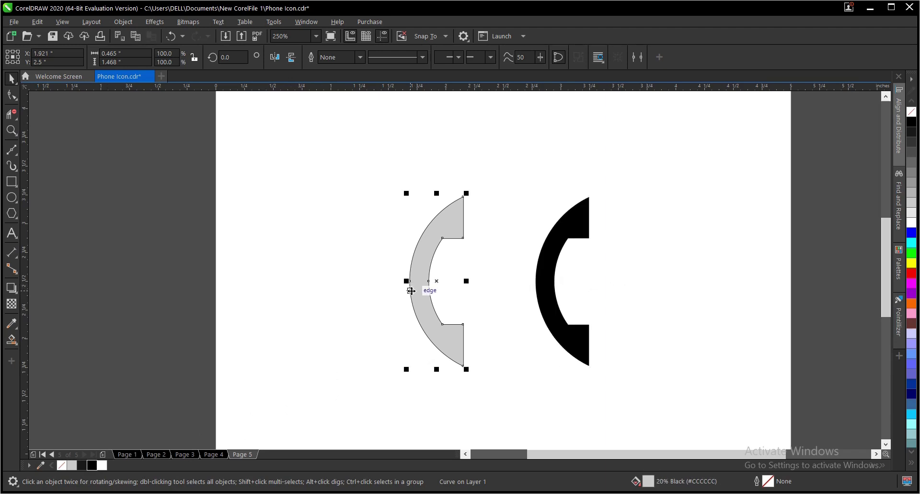
key("Delete")
left_click_drag(366, 162, 510, 407)
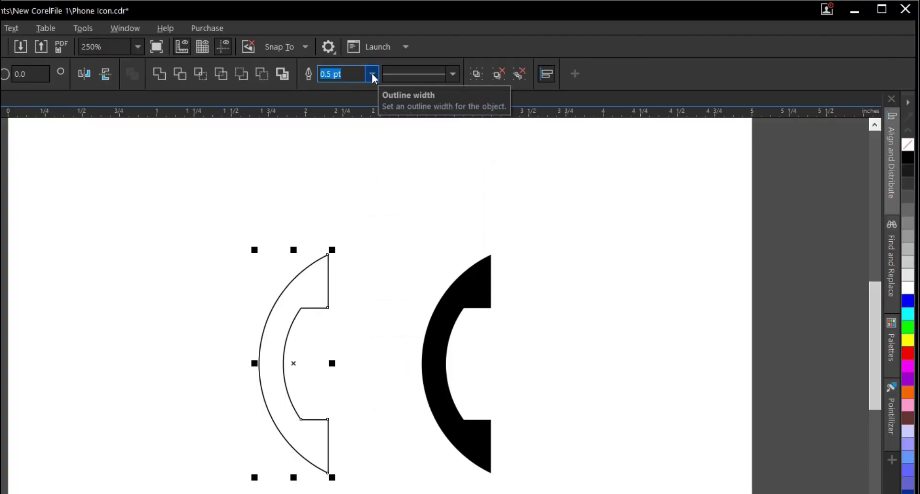
- Choose 4.0 pt from the property bar's outline width list for the selected handset lines
left_click(497, 57)
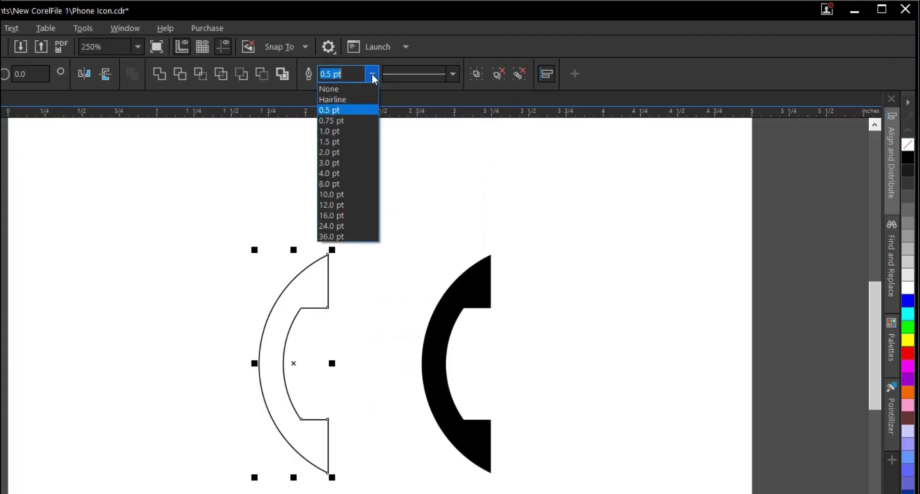
left_click(330, 174)
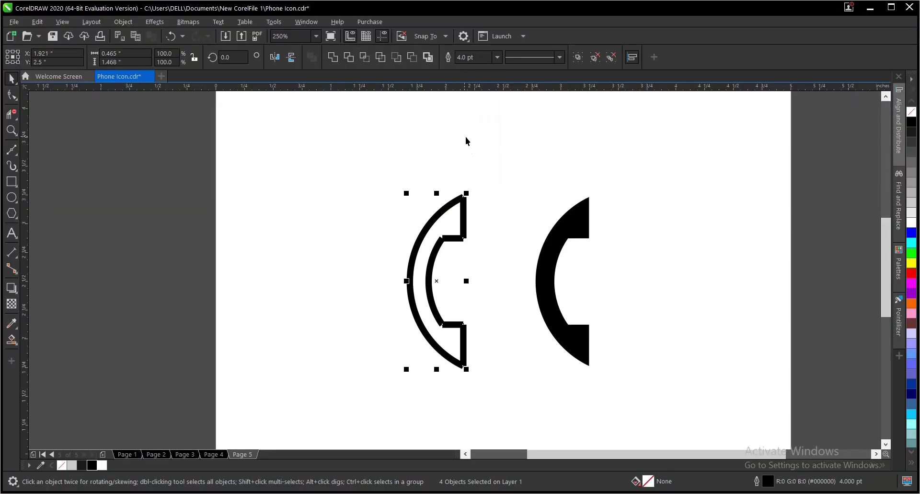
scroll(442, 325, "up", 4)
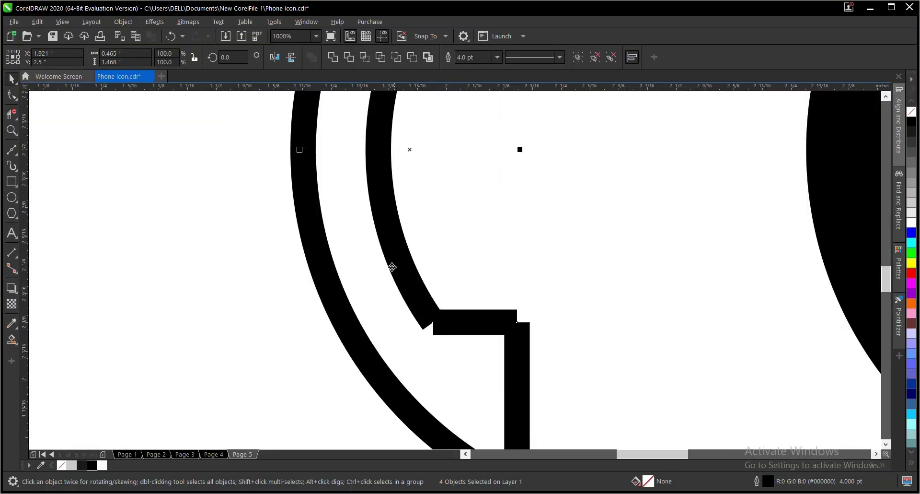
scroll(394, 267, "down", 2)
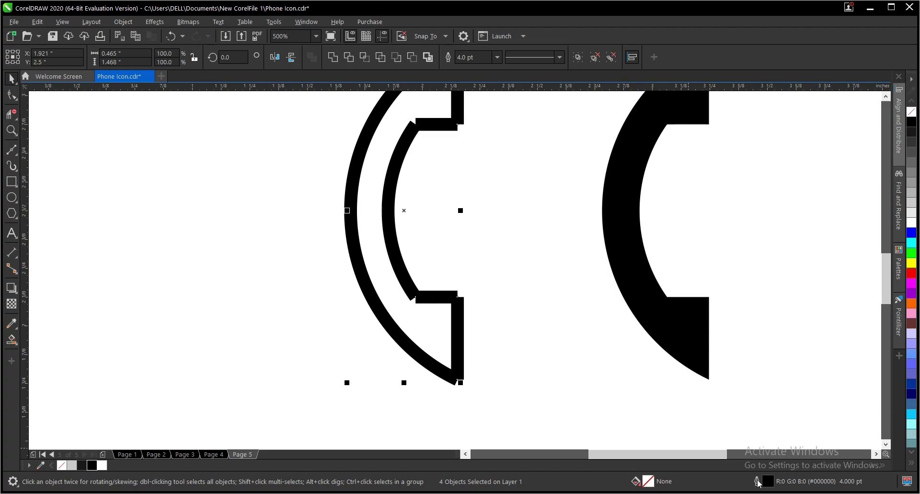
- Set the outline's line caps to Round cap in the Outline Pen dialog and confirm
double_click(759, 483)
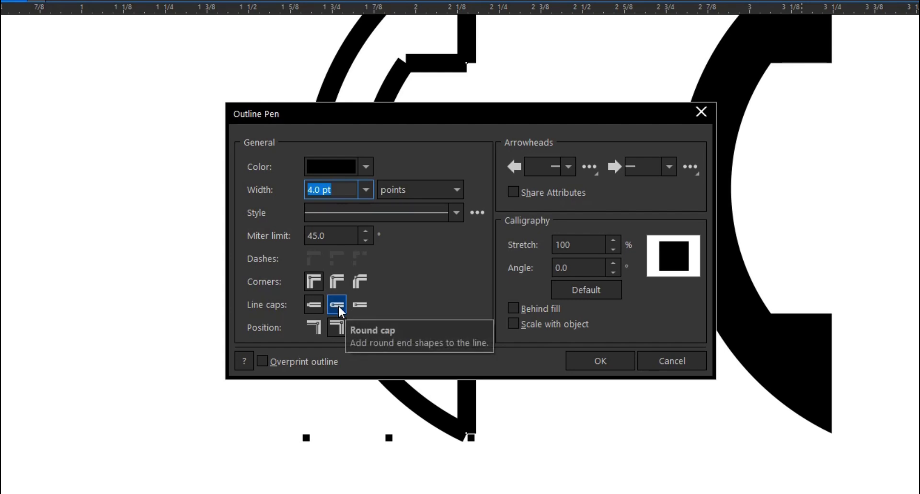
left_click_drag(366, 120, 653, 140)
left_click(625, 324)
left_click(625, 325)
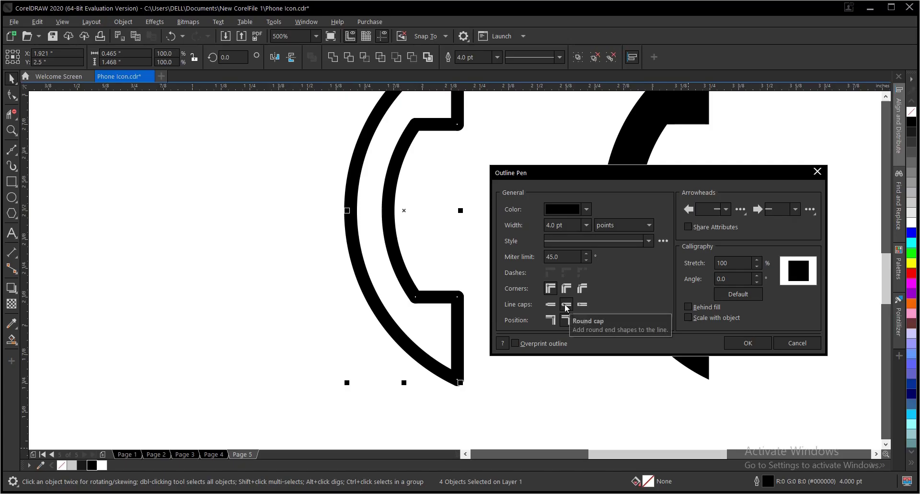
left_click(567, 305)
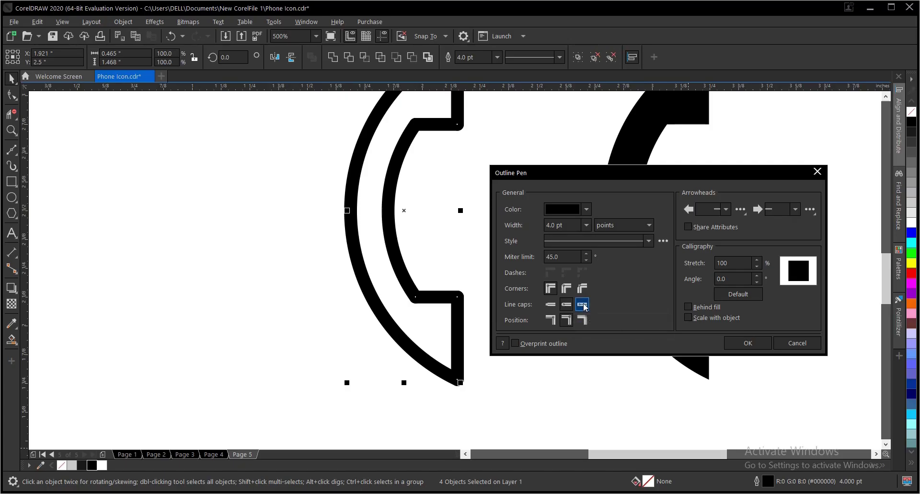
left_click(550, 304)
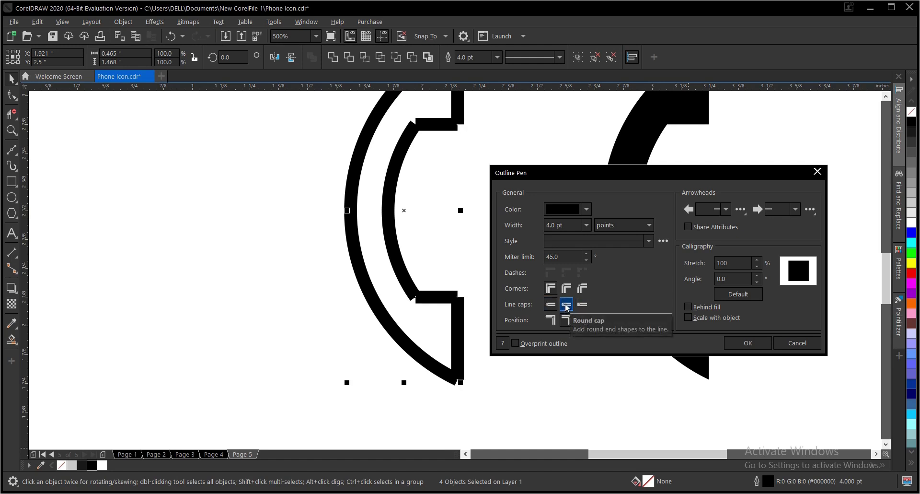
left_click(566, 305)
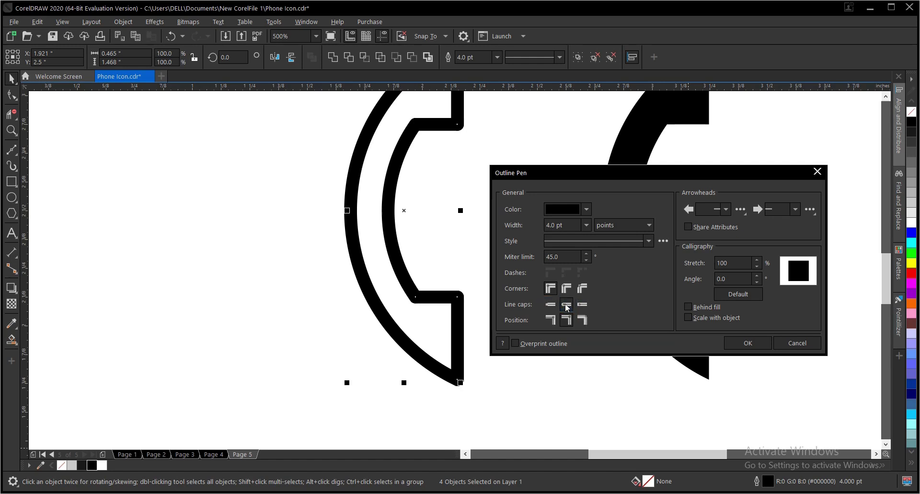
left_click(742, 343)
scroll(467, 336, "down", 4)
left_click(492, 299)
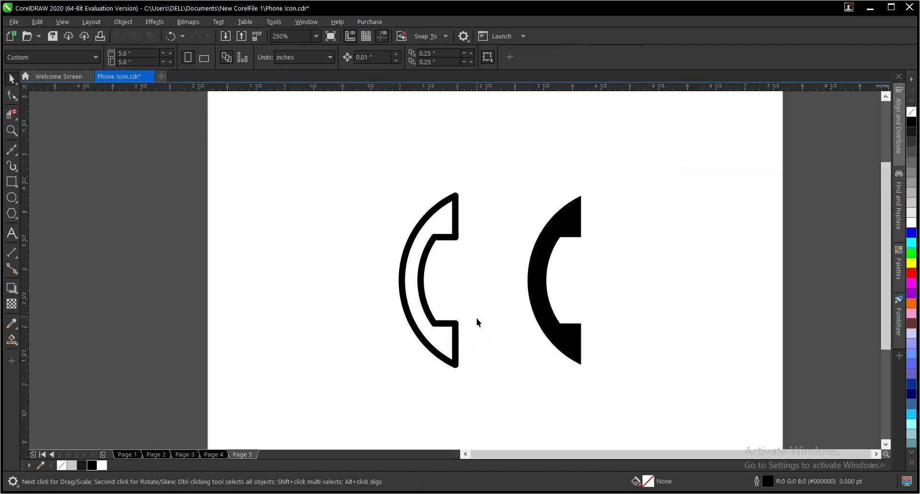
scroll(484, 317, "up", 2)
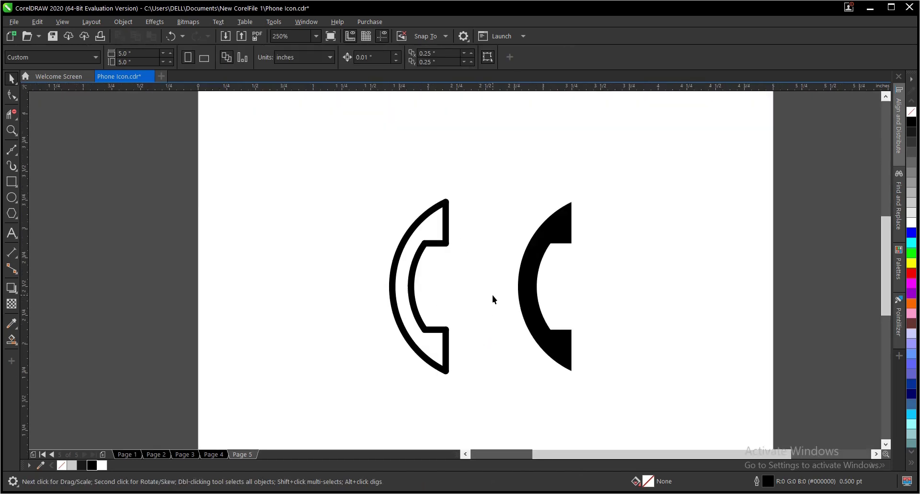